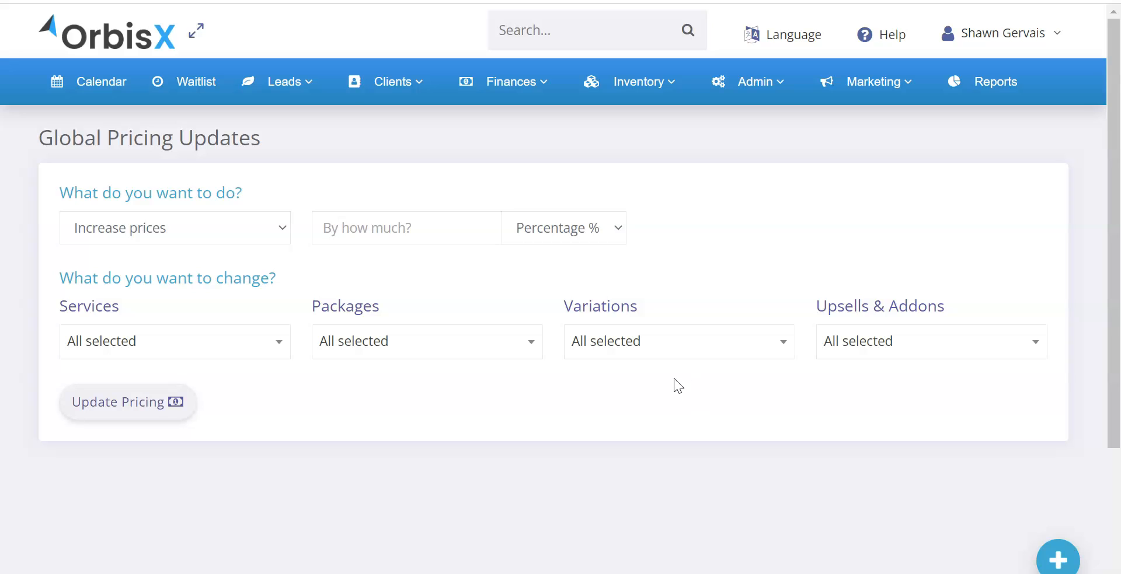
pyautogui.click(561, 227)
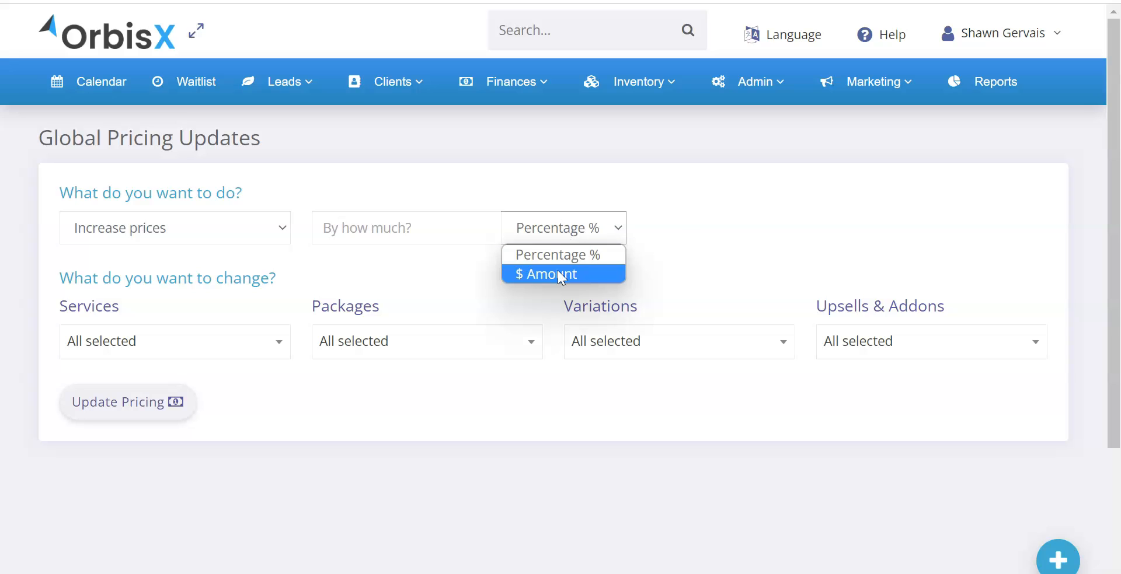
pyautogui.click(677, 214)
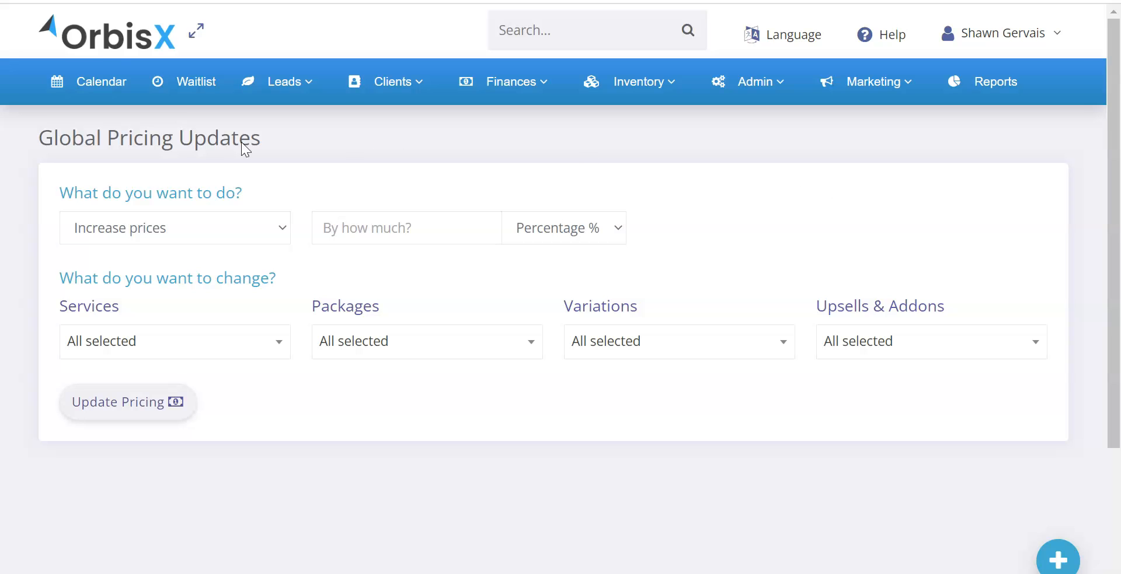
pyautogui.moveTo(66, 140); pyautogui.dragTo(261, 142)
pyautogui.click(261, 141)
# Open the Global Pricing Updates page from the administration options
pyautogui.click(773, 77)
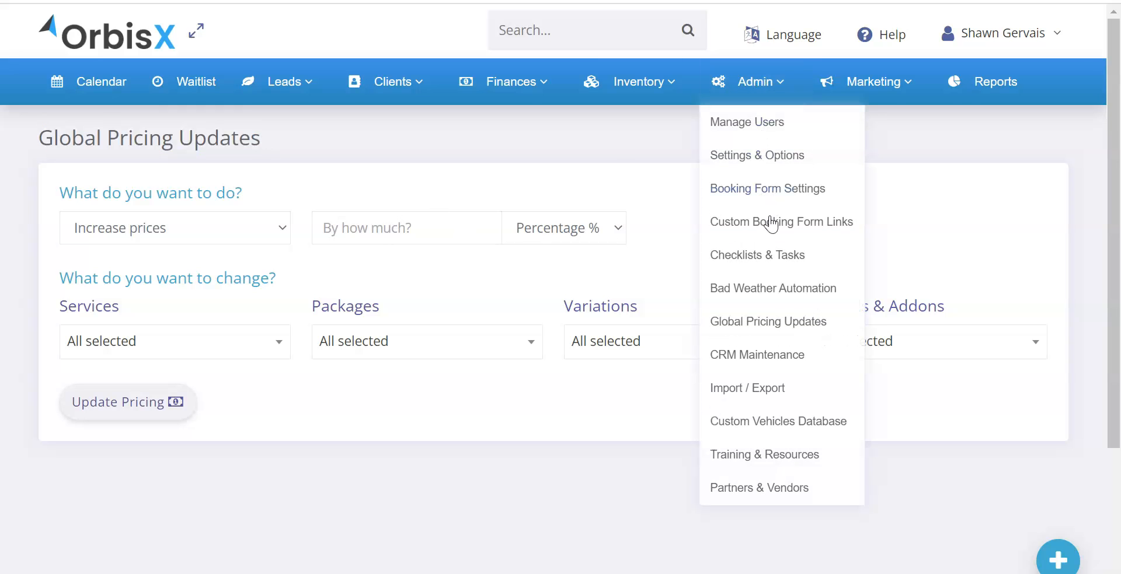
pyautogui.click(764, 324)
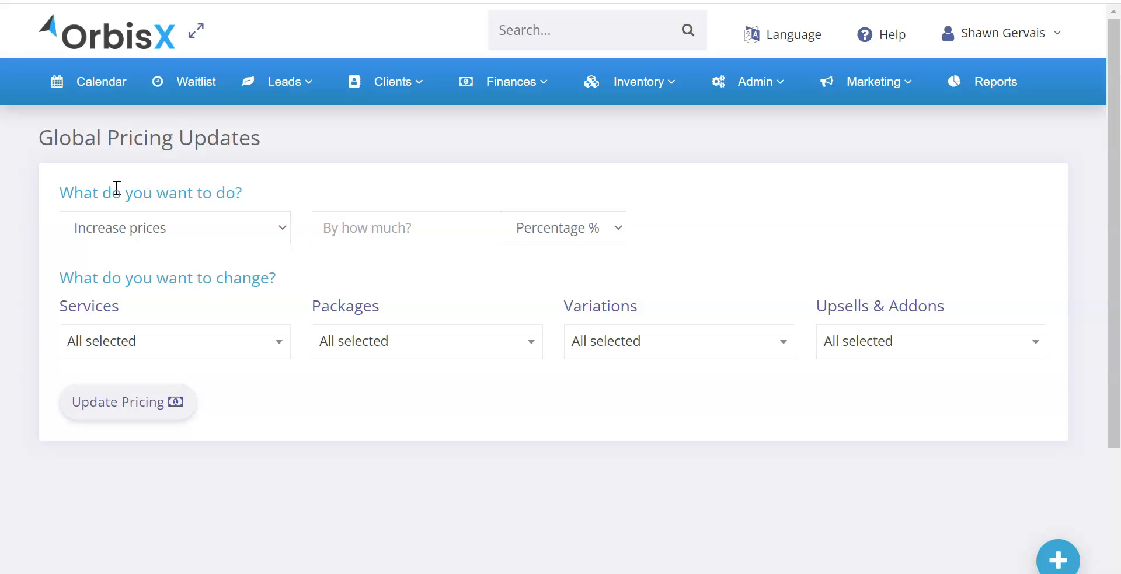
pyautogui.moveTo(67, 195); pyautogui.dragTo(249, 186)
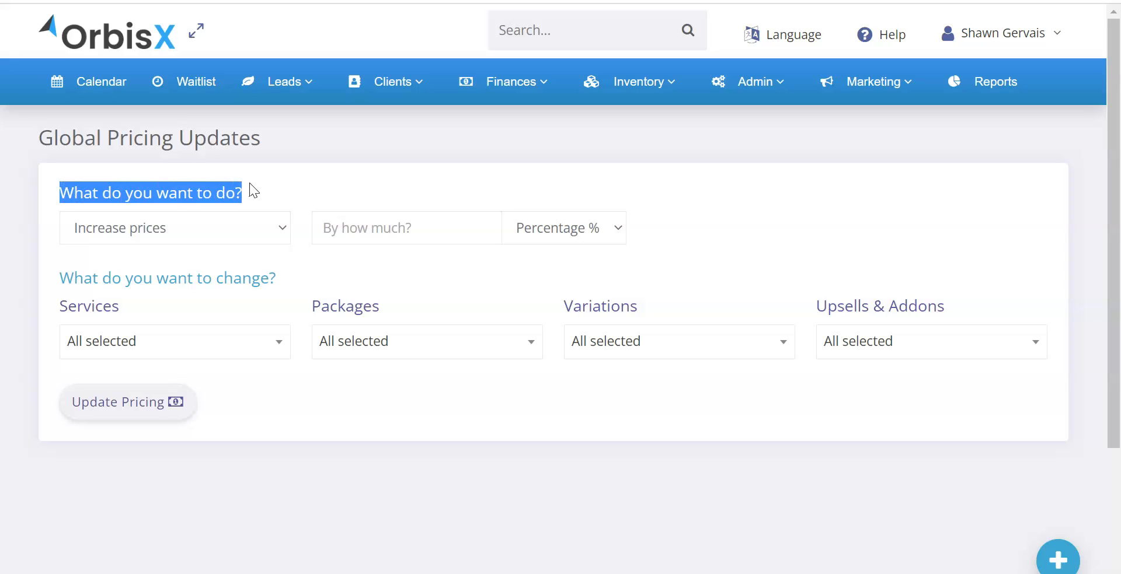
# Configure the global update to increase prices by 10 as a dollar amount
pyautogui.click(179, 230)
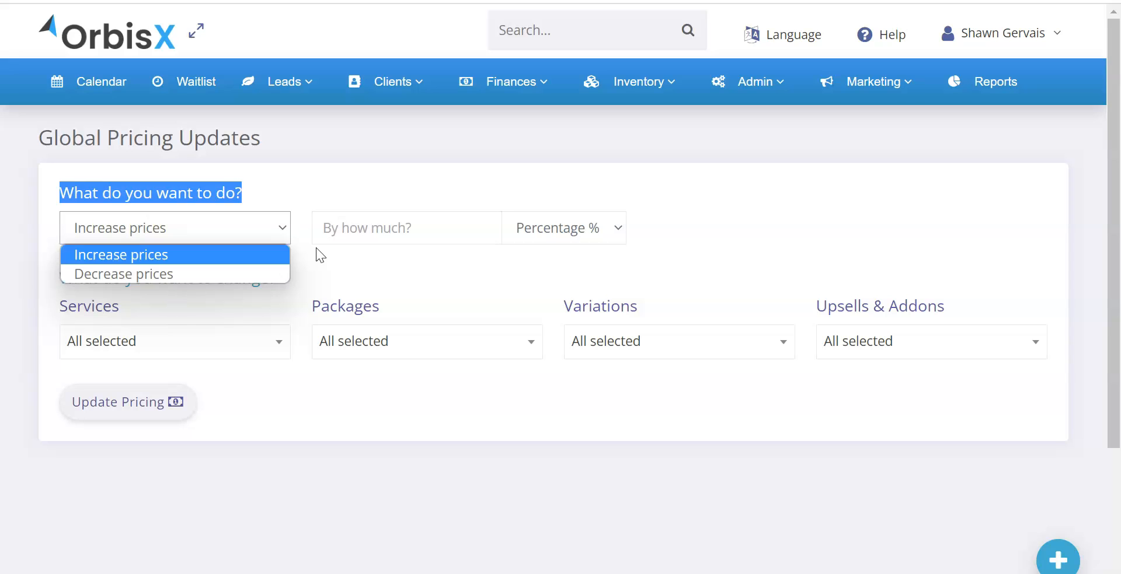
pyautogui.click(336, 236)
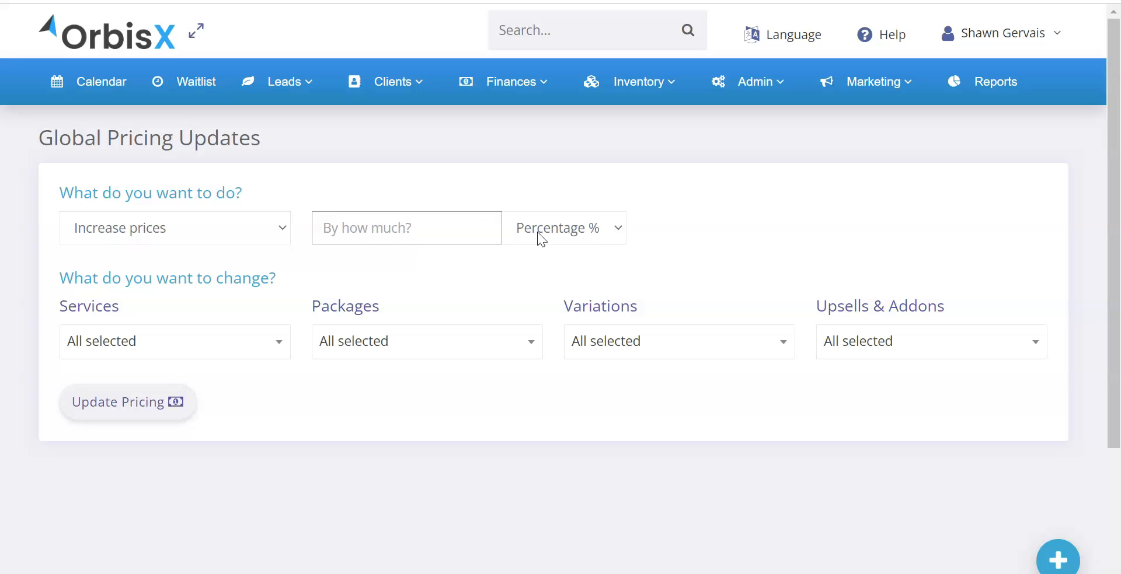
pyautogui.click(559, 234)
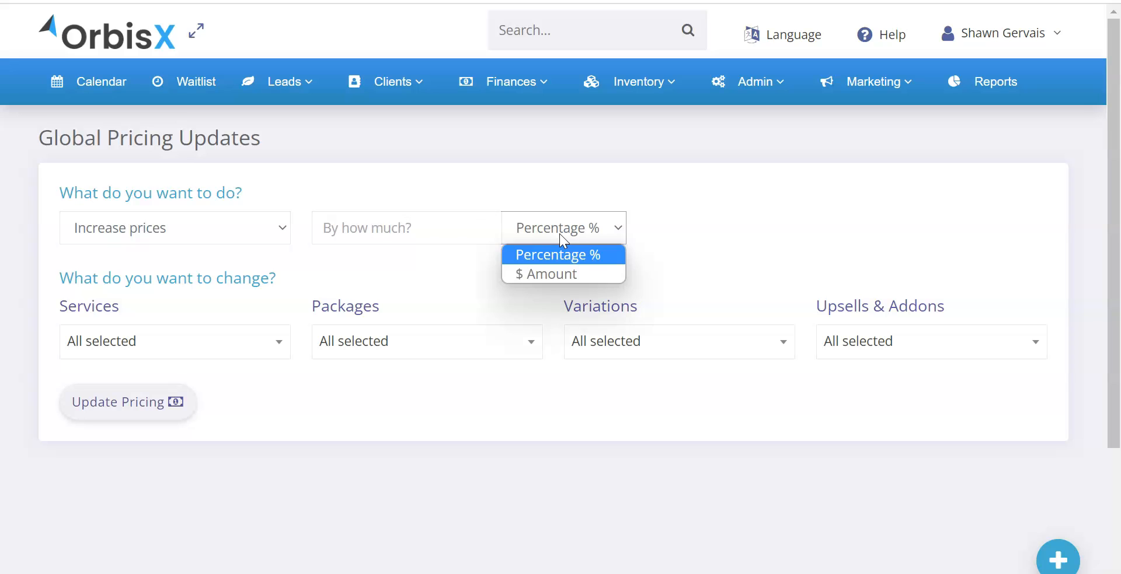
pyautogui.click(568, 275)
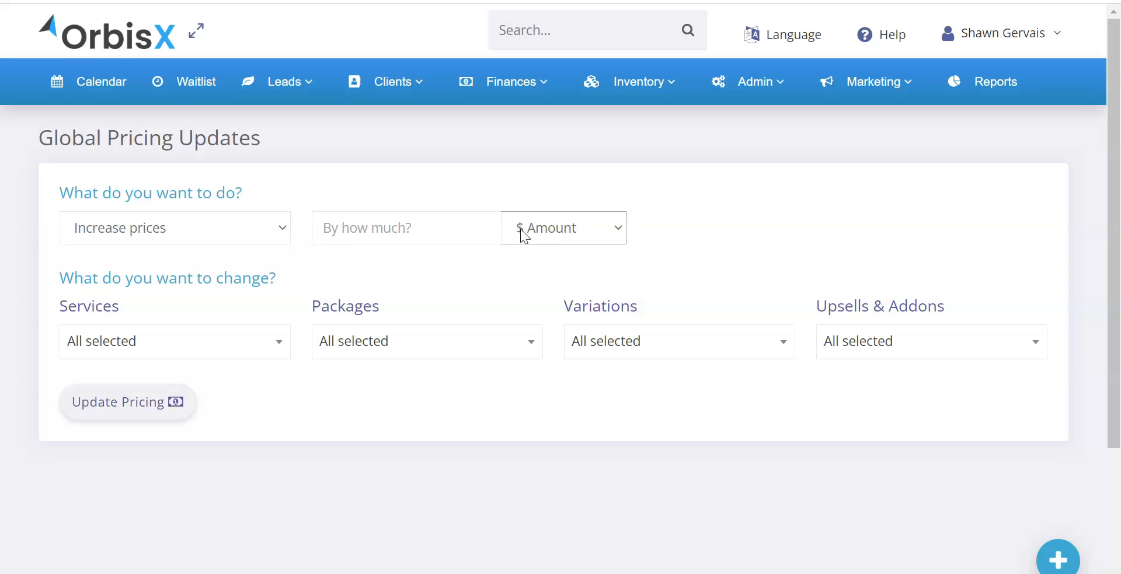
pyautogui.click(150, 224)
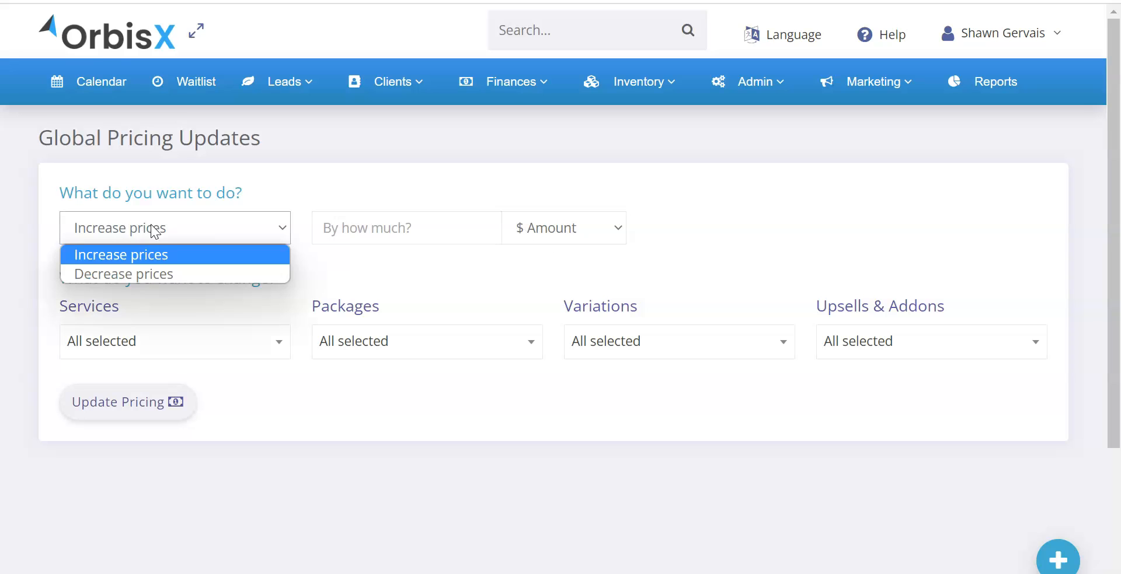
pyautogui.click(119, 255)
pyautogui.click(377, 232)
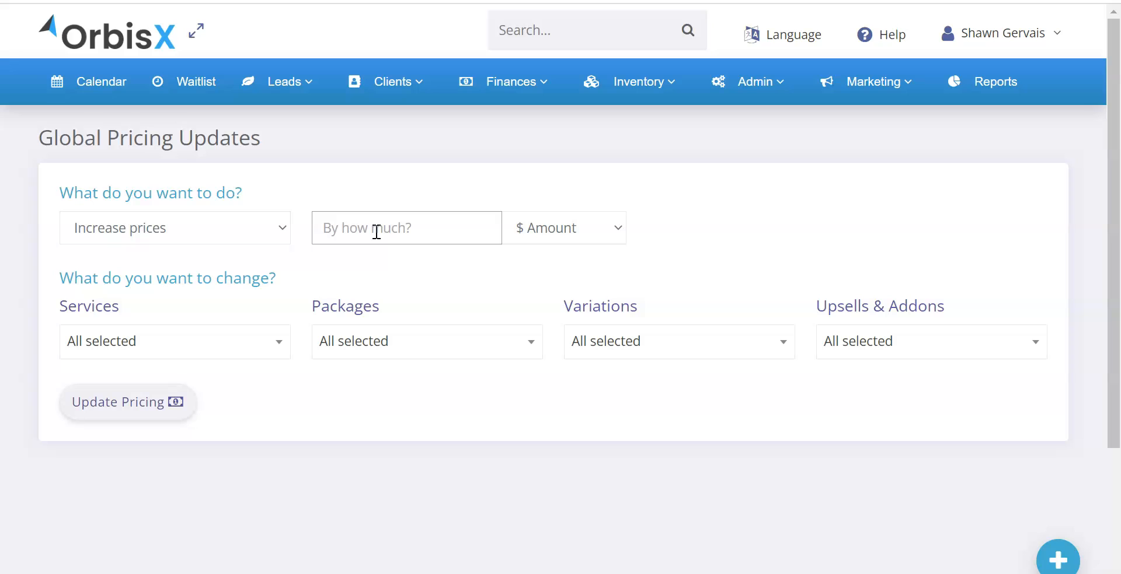
pyautogui.write('10')
pyautogui.click(70, 278)
pyautogui.moveTo(70, 277); pyautogui.dragTo(279, 278)
pyautogui.click(162, 307)
pyautogui.click(125, 343)
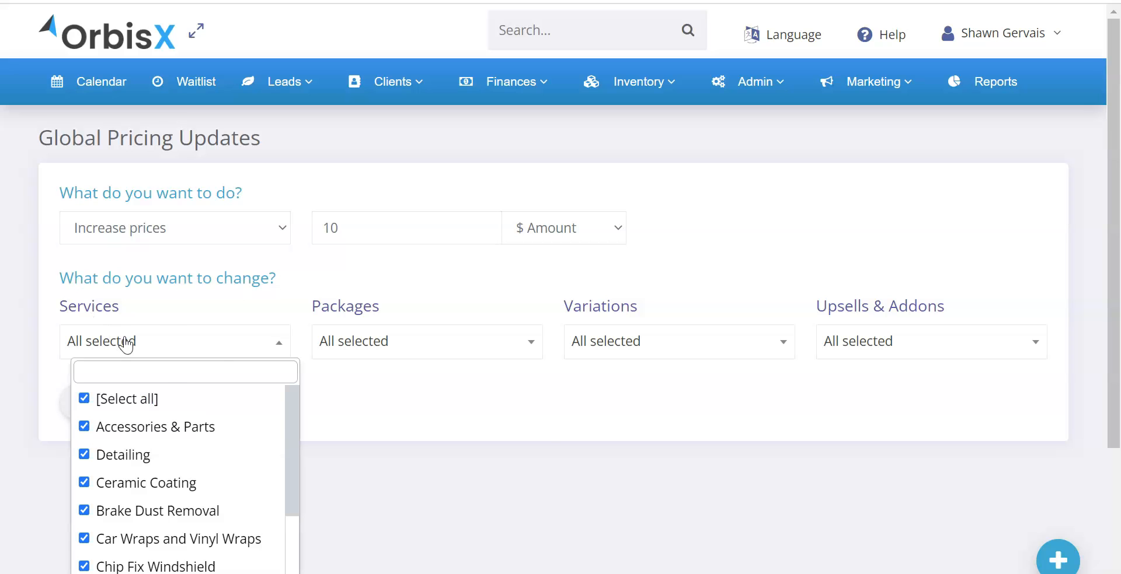
pyautogui.click(426, 345)
pyautogui.click(612, 352)
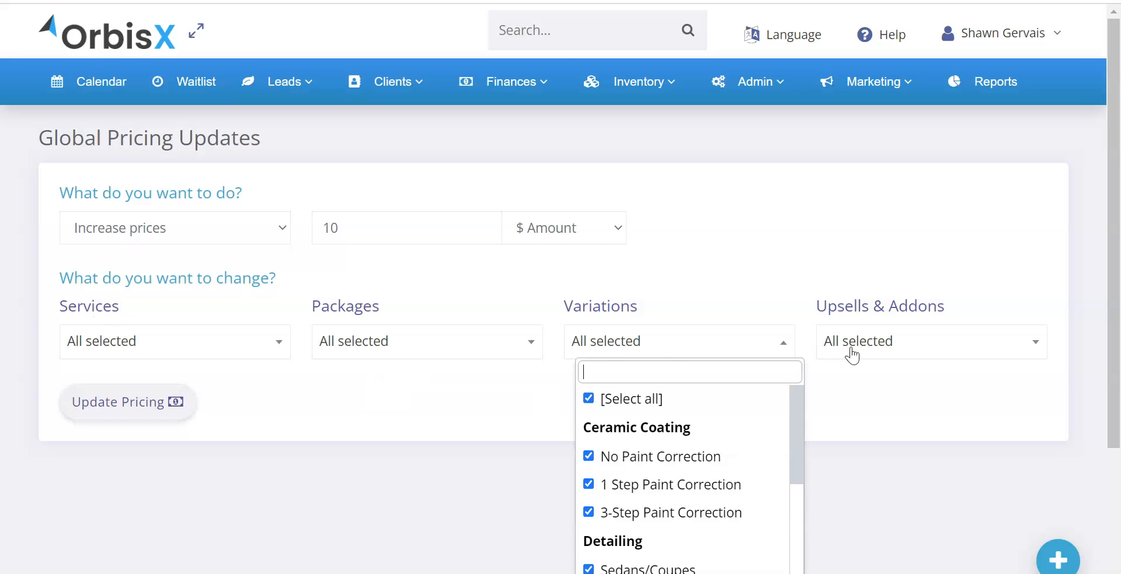
# Deselect all upsells & addons, all variations and all packages from the pricing update
pyautogui.click(852, 351)
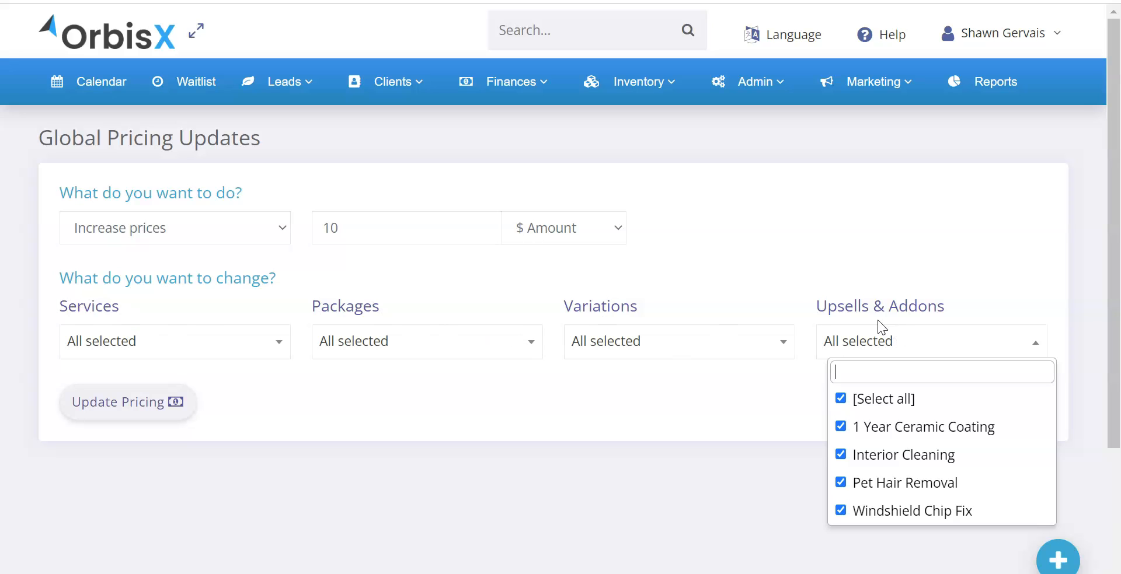
pyautogui.click(868, 399)
pyautogui.click(656, 358)
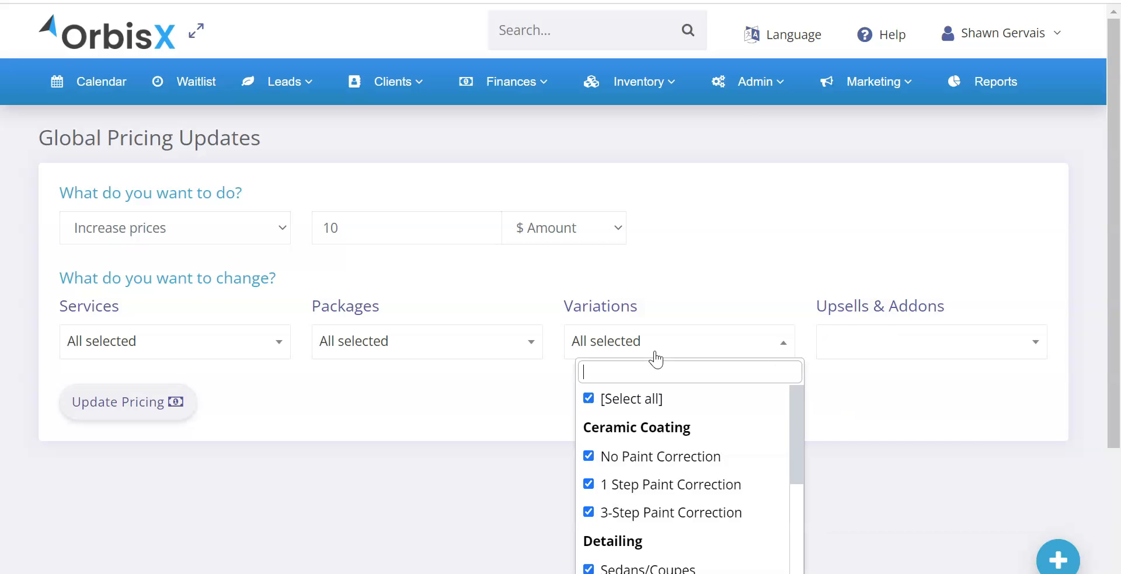
pyautogui.click(649, 399)
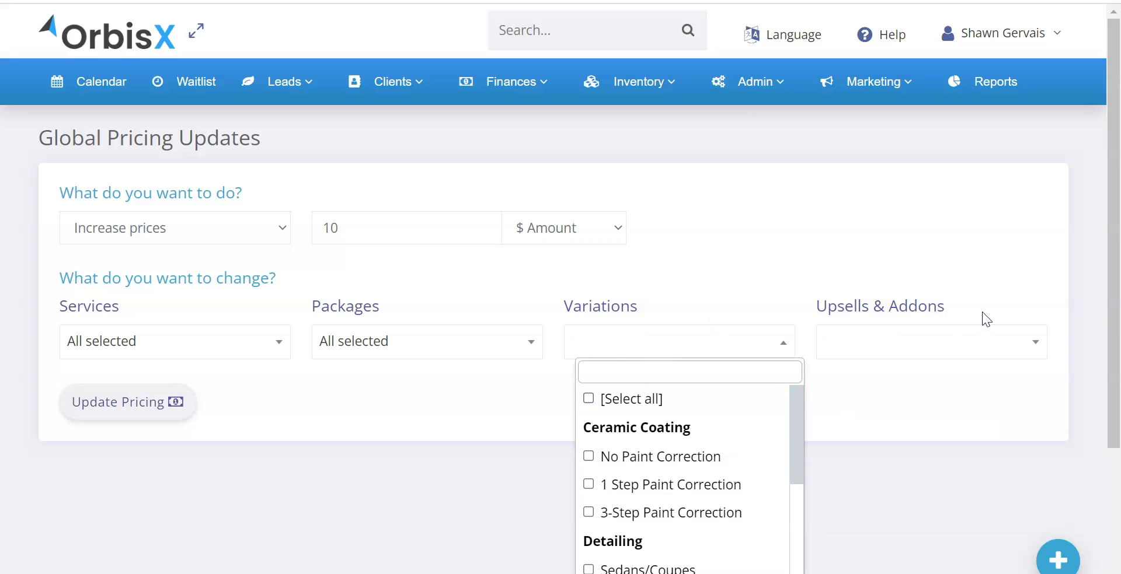
pyautogui.click(331, 349)
pyautogui.click(368, 399)
# Limit the services included in the pricing update to Detailing only
pyautogui.click(227, 343)
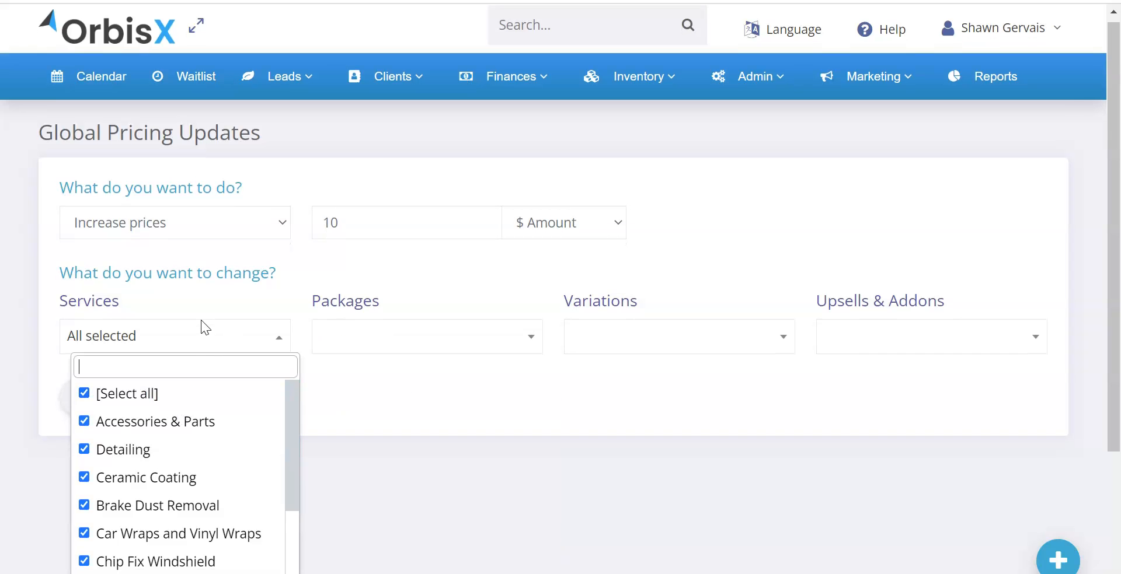
pyautogui.scroll(-2, 201, 320)
pyautogui.click(125, 266)
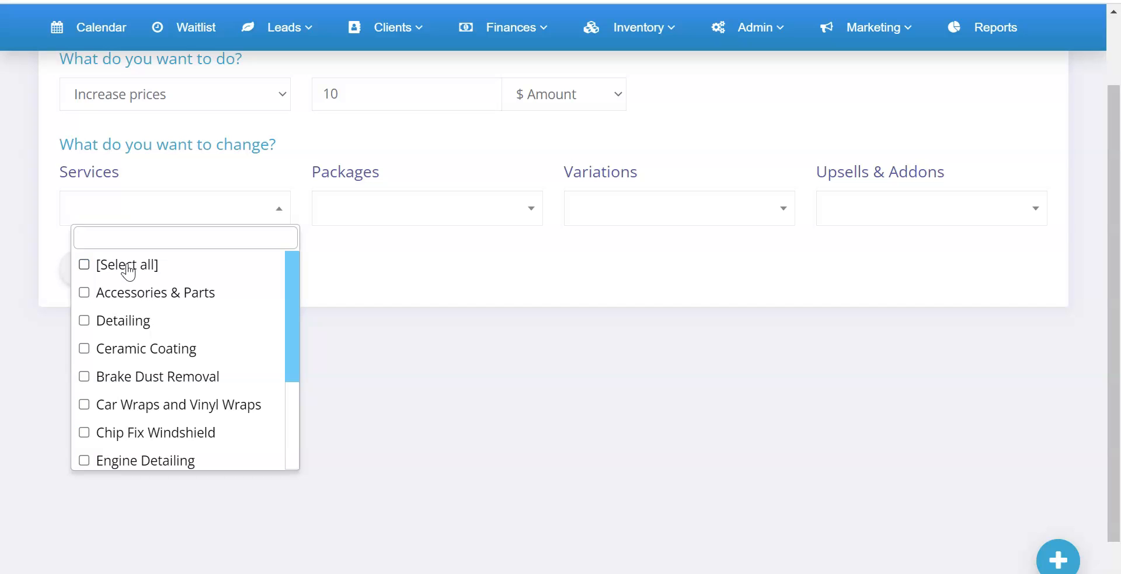
pyautogui.click(119, 322)
pyautogui.click(362, 256)
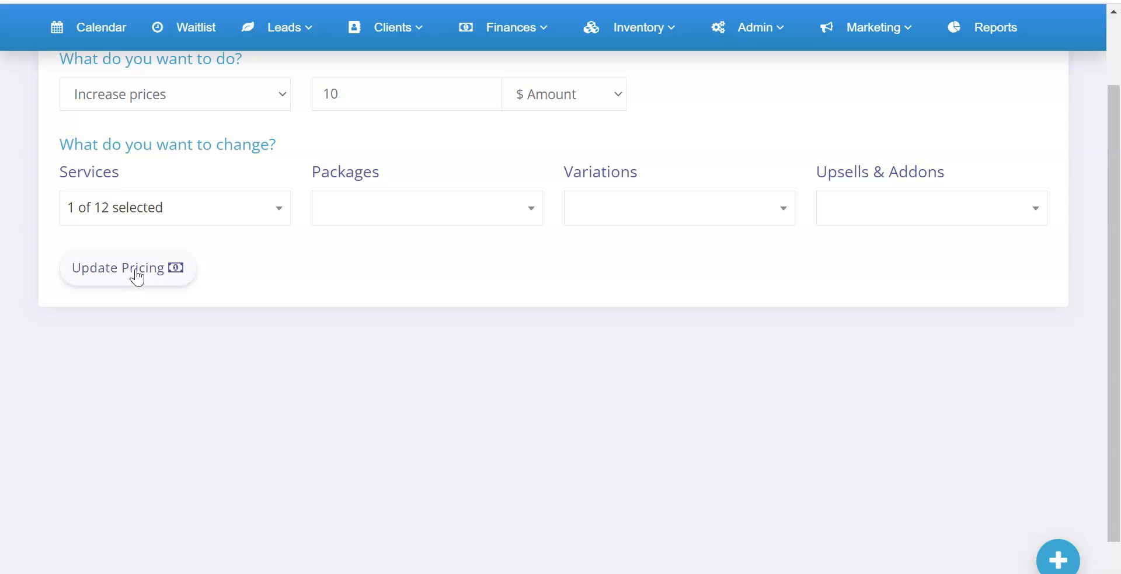
pyautogui.click(415, 217)
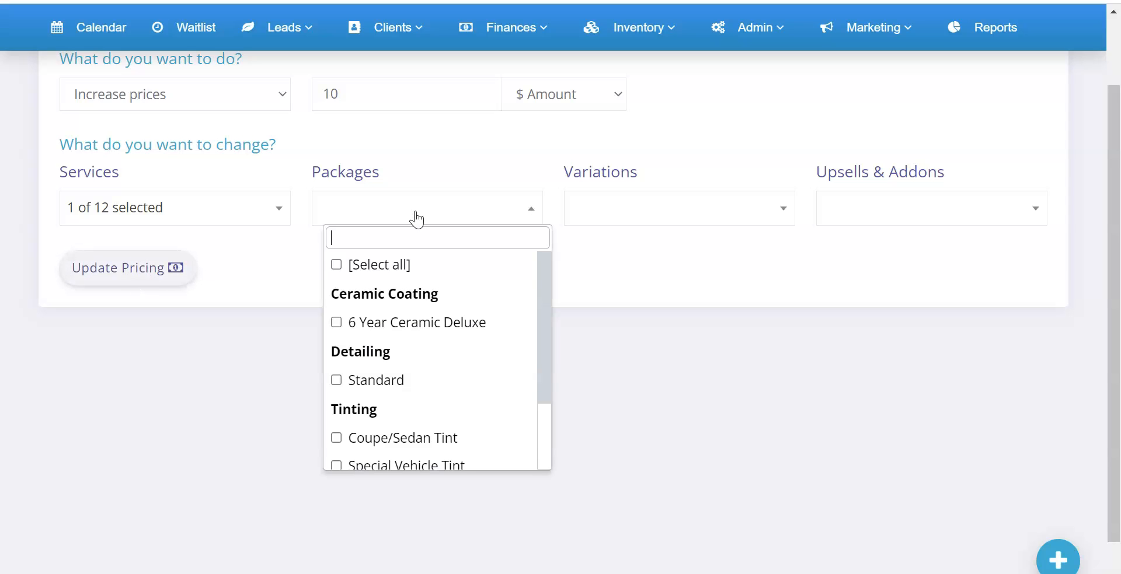
pyautogui.click(386, 323)
pyautogui.click(377, 382)
pyautogui.click(381, 439)
pyautogui.scroll(-3, 396, 453)
pyautogui.scroll(3, 385, 321)
pyautogui.click(374, 266)
pyautogui.click(373, 266)
# Select the Tinting packages Coupe/Sedan Tint, Special Vehicle Tint, SUV Tint, Truck Tint and Van Tint for the update
pyautogui.scroll(-3, 395, 350)
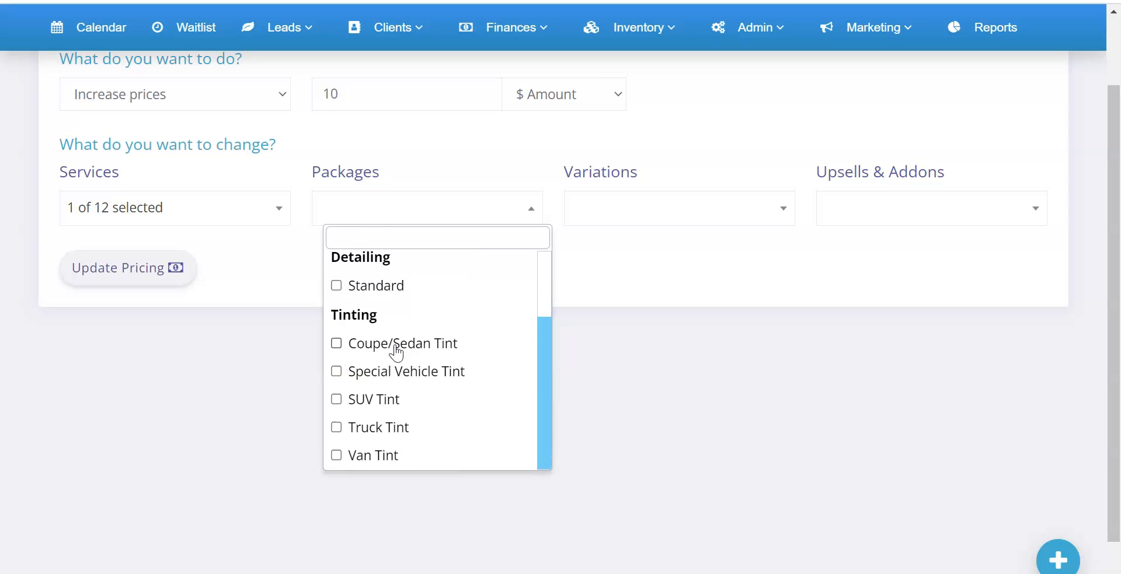
pyautogui.click(397, 350)
pyautogui.click(384, 377)
pyautogui.click(377, 400)
pyautogui.click(373, 432)
pyautogui.click(369, 457)
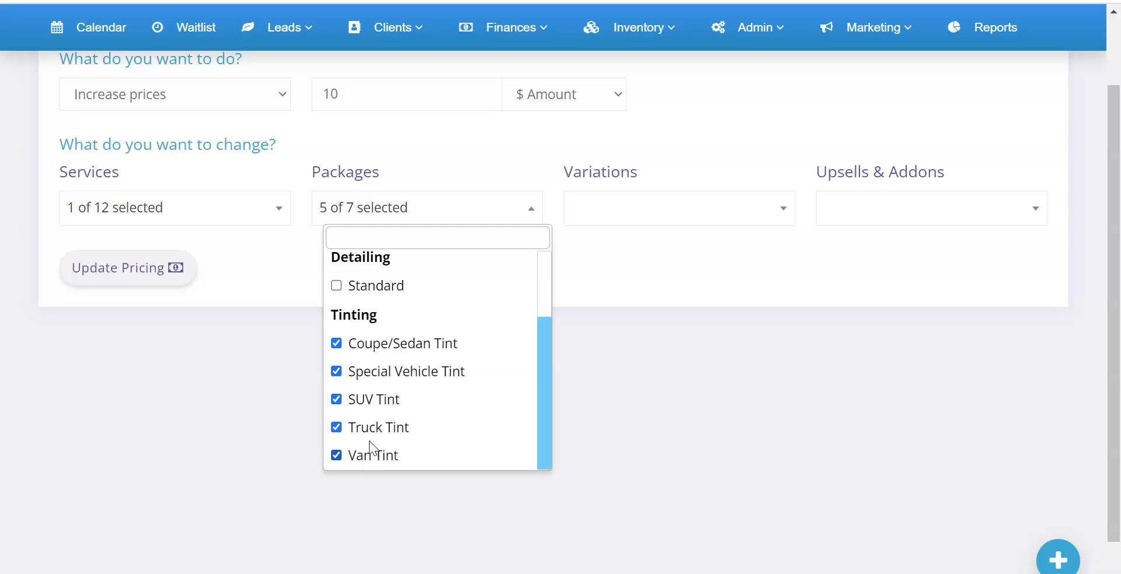
pyautogui.click(245, 329)
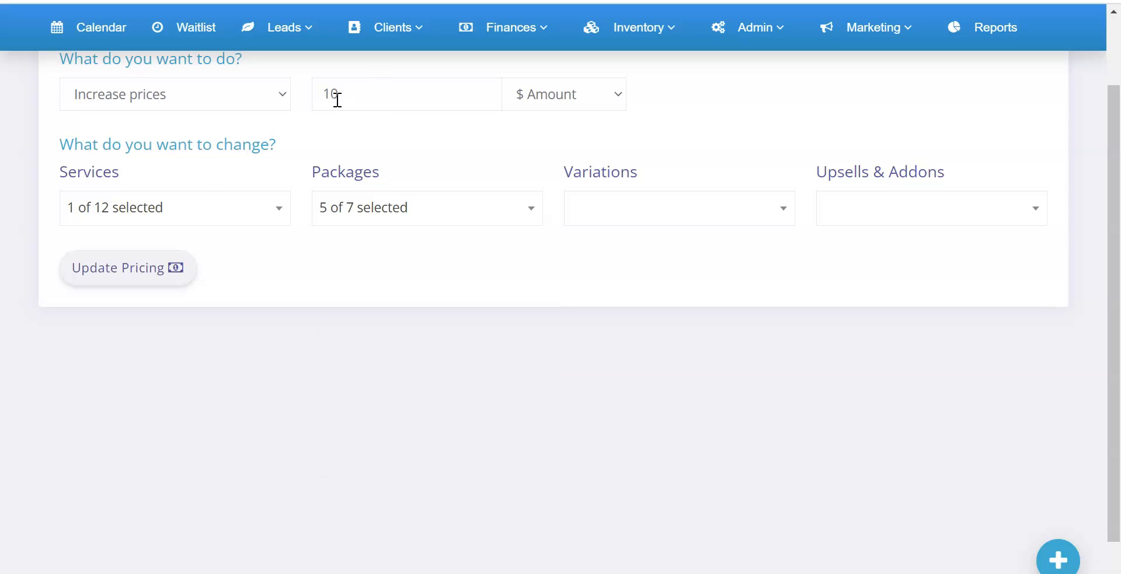
# Check the chosen services, then run the pricing update and confirm it
pyautogui.click(126, 211)
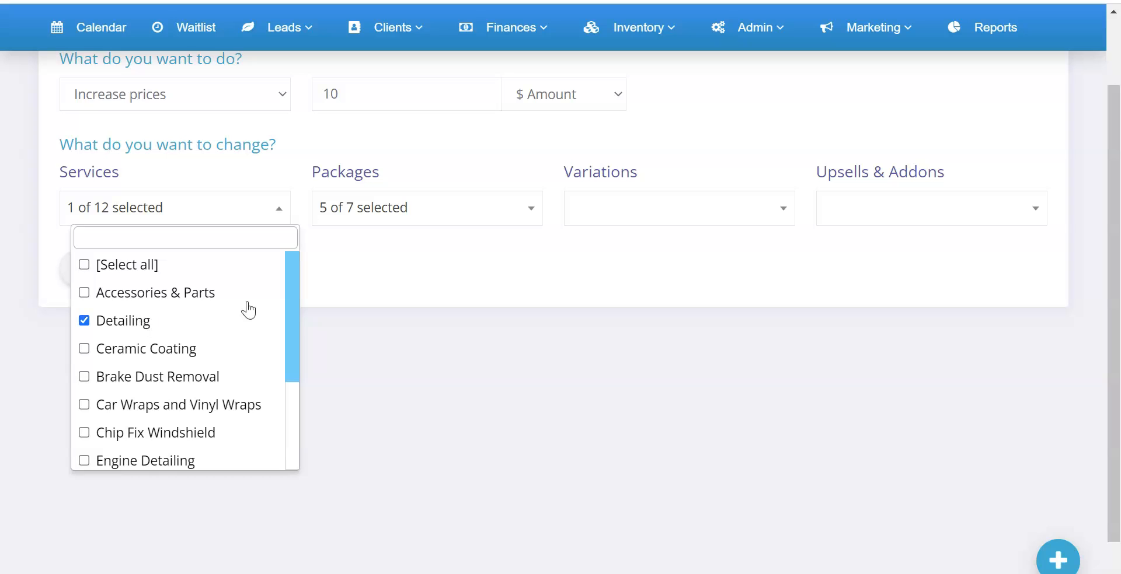
pyautogui.click(348, 286)
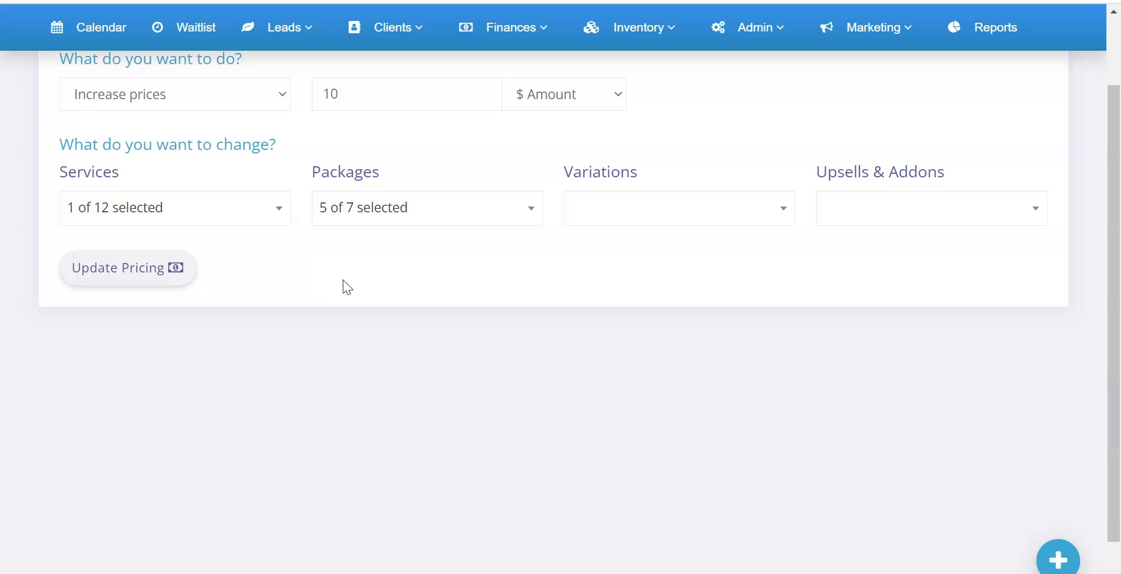
pyautogui.click(139, 274)
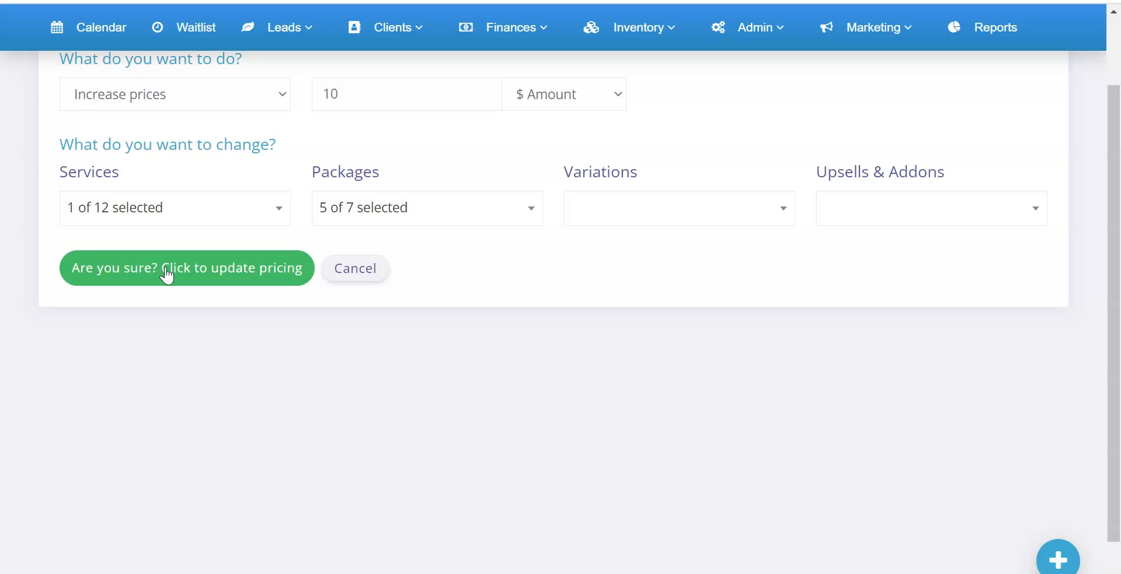
pyautogui.click(234, 275)
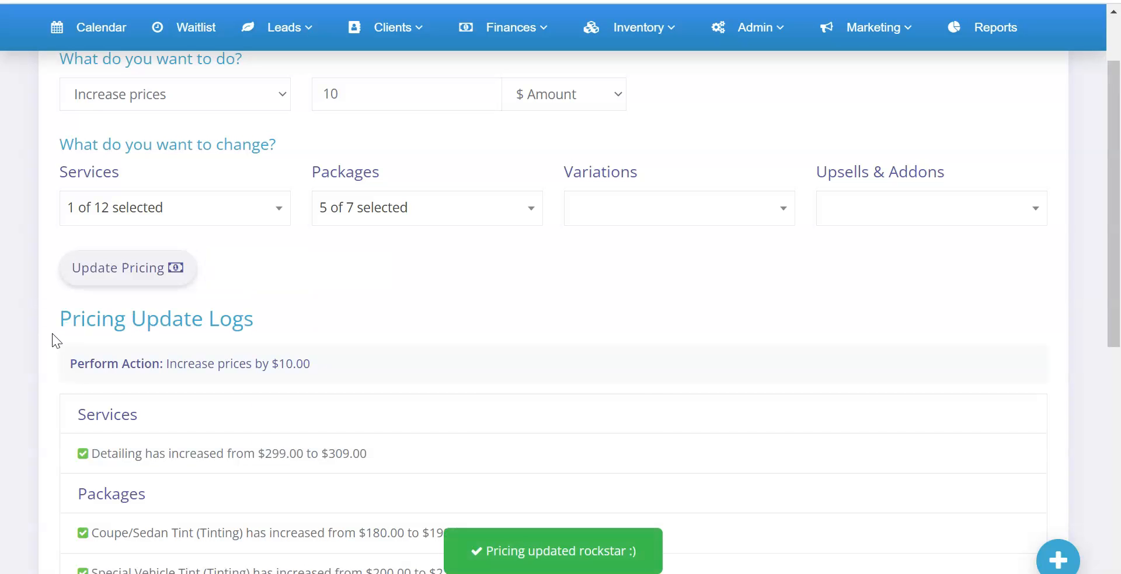
# Review the performed action and the Detailing service price change in the Pricing Update Logs
pyautogui.moveTo(62, 325); pyautogui.dragTo(270, 328)
pyautogui.scroll(-1, 271, 329)
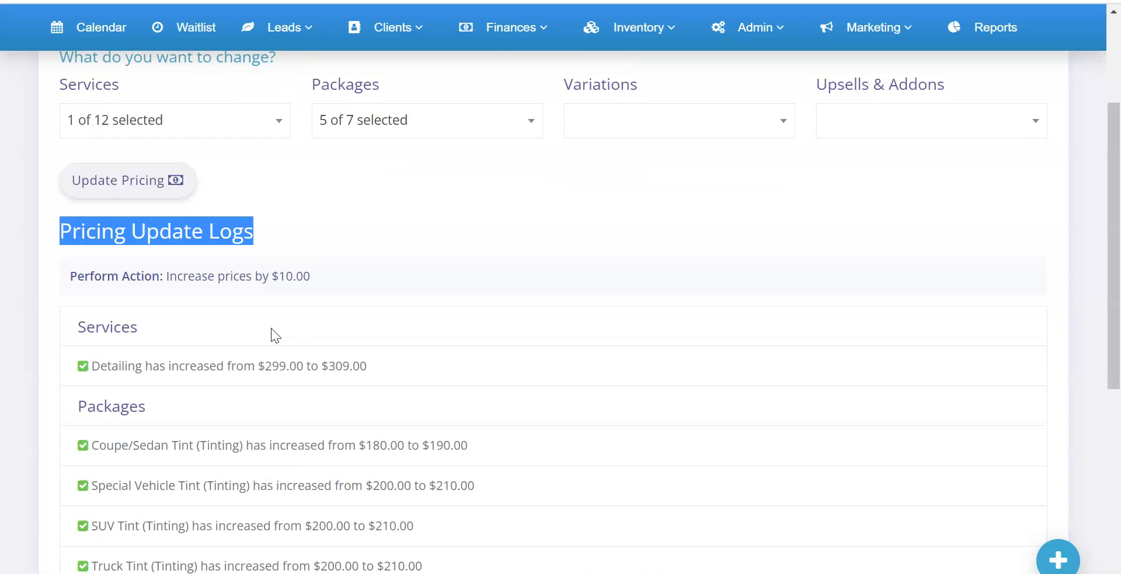
pyautogui.moveTo(75, 277); pyautogui.dragTo(188, 277)
pyautogui.moveTo(195, 277); pyautogui.dragTo(310, 278)
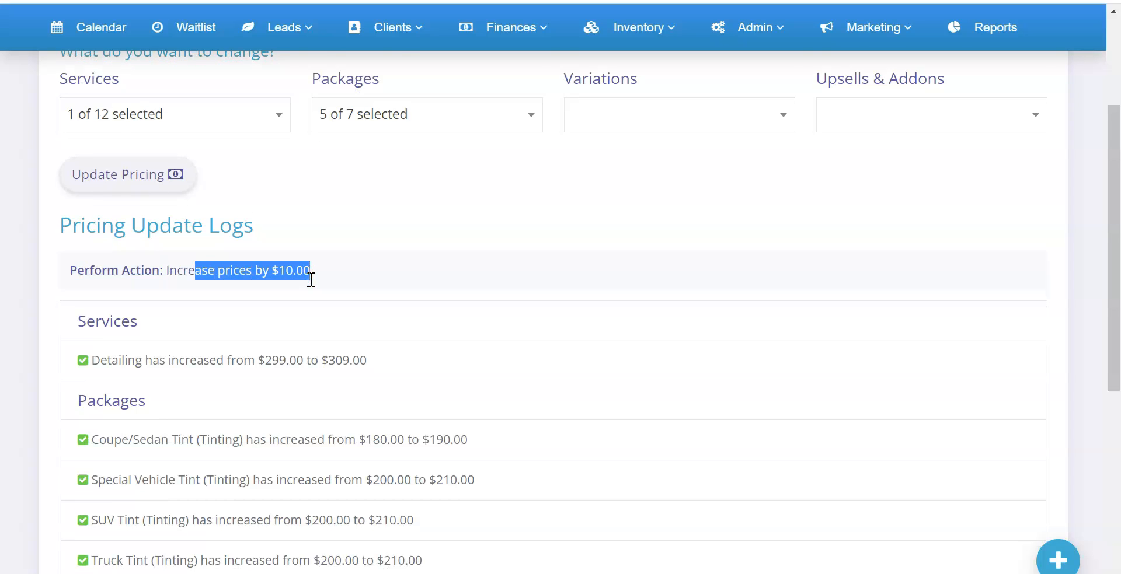
pyautogui.scroll(-1, 61, 245)
pyautogui.doubleClick(90, 240)
pyautogui.moveTo(100, 279); pyautogui.dragTo(370, 279)
pyautogui.click(260, 282)
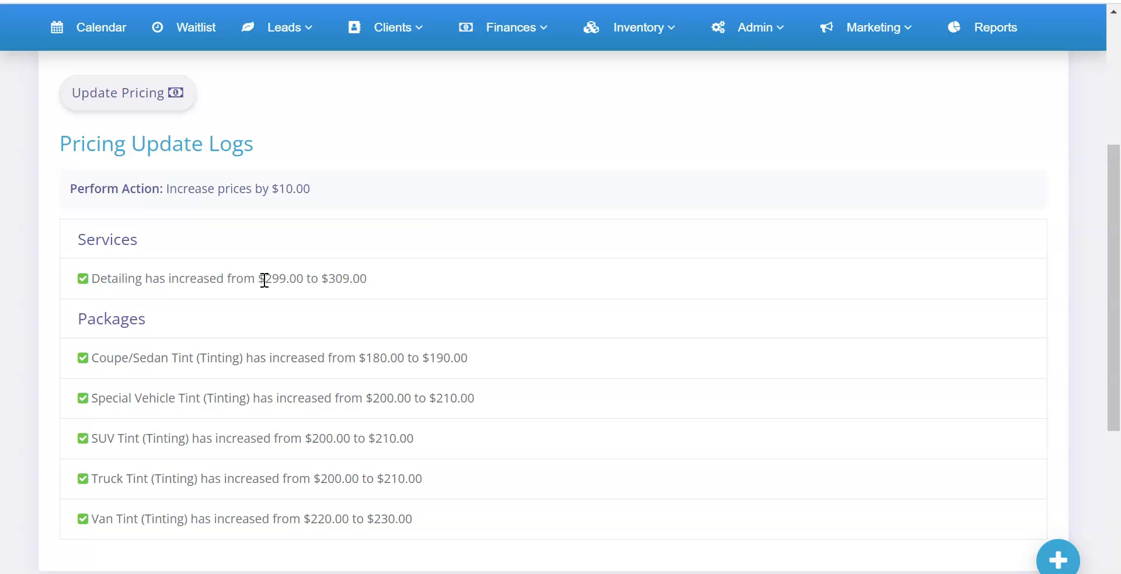
pyautogui.moveTo(266, 280); pyautogui.dragTo(397, 279)
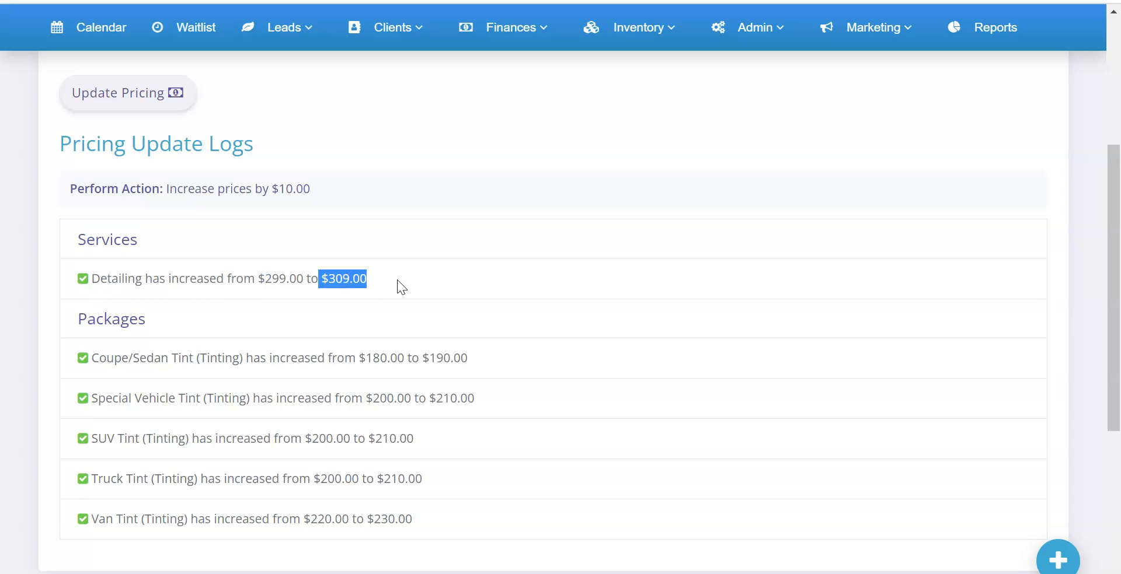
# Review the logged price changes for each Tinting package in the Pricing Update Logs
pyautogui.scroll(-2, 111, 323)
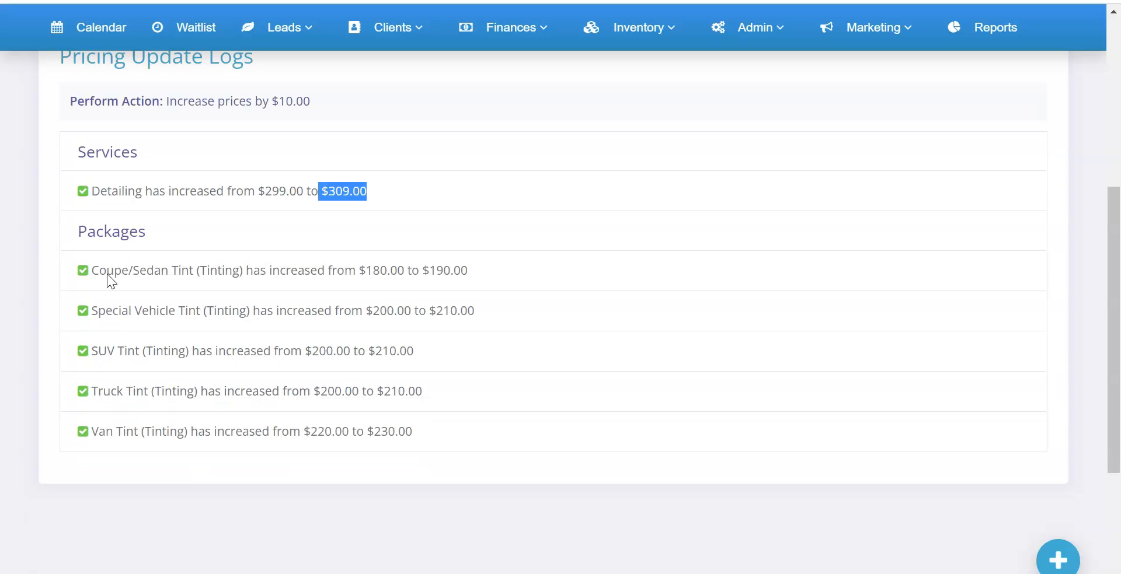
pyautogui.moveTo(77, 232); pyautogui.dragTo(146, 233)
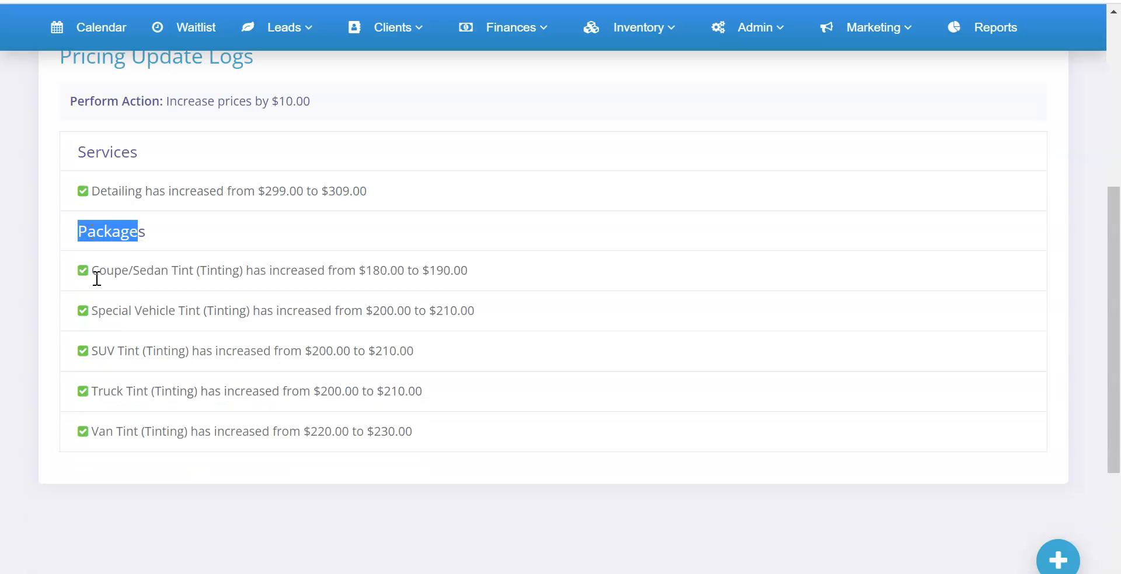
pyautogui.moveTo(91, 272); pyautogui.dragTo(175, 278)
pyautogui.moveTo(92, 312); pyautogui.dragTo(175, 312)
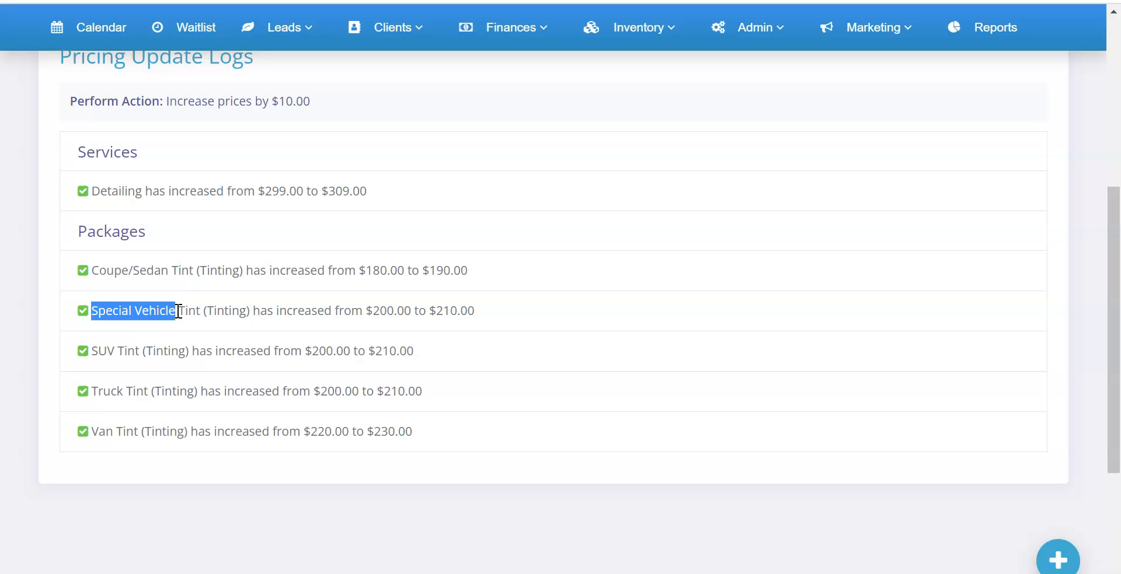
pyautogui.moveTo(115, 351); pyautogui.dragTo(125, 391)
pyautogui.moveTo(89, 432); pyautogui.dragTo(123, 432)
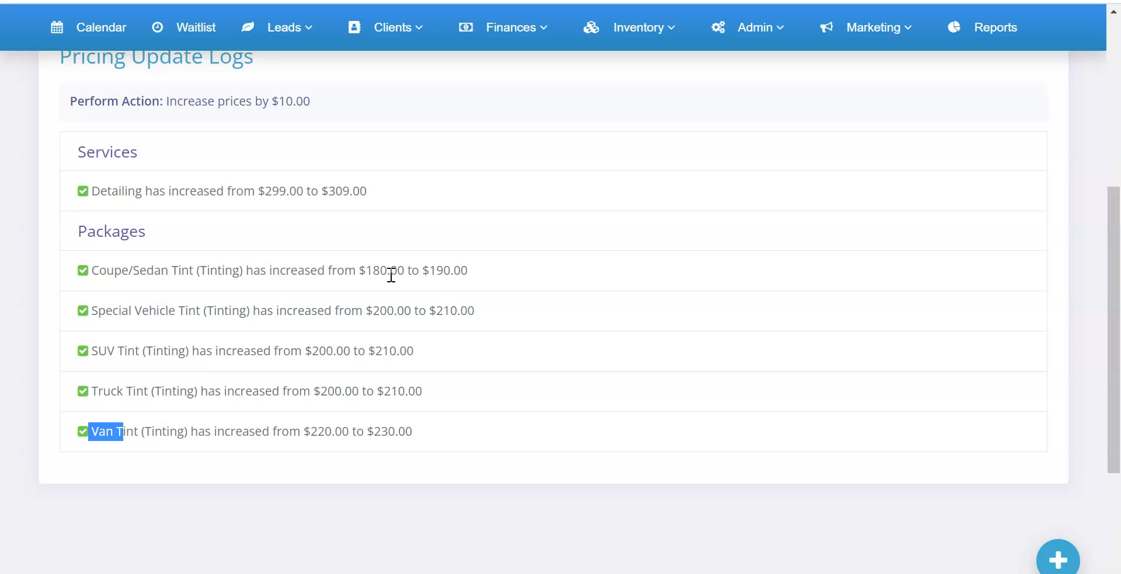
# Return to the Global Pricing Updates settings and examine the available price actions and amount types
pyautogui.scroll(3, 444, 275)
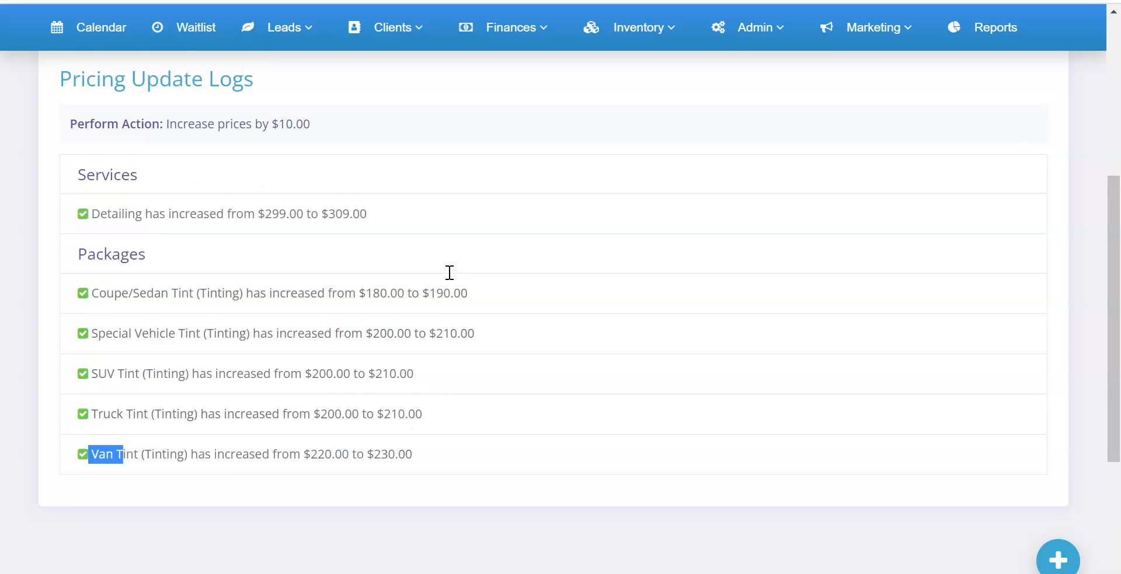
pyautogui.click(468, 300)
pyautogui.scroll(1, 461, 309)
pyautogui.scroll(3, 452, 314)
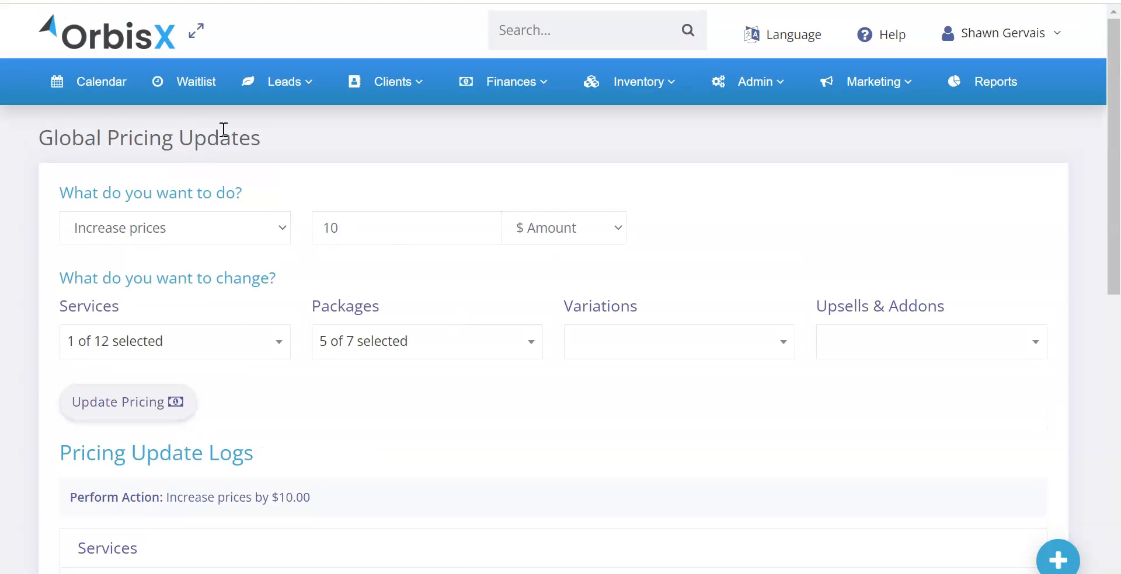
pyautogui.moveTo(735, 107)
pyautogui.click(168, 231)
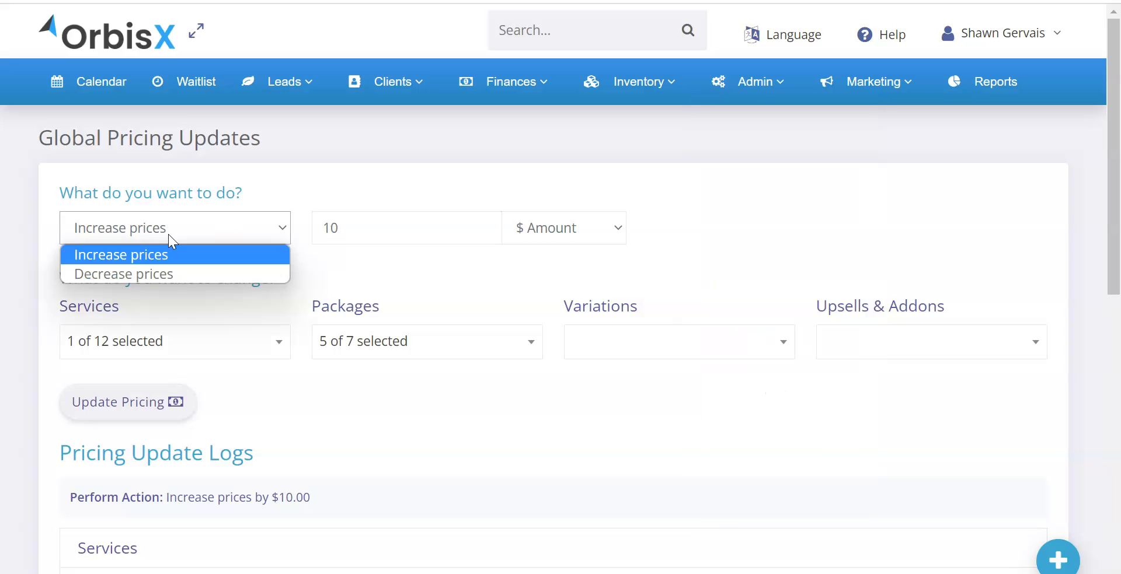
pyautogui.click(350, 225)
pyautogui.click(569, 232)
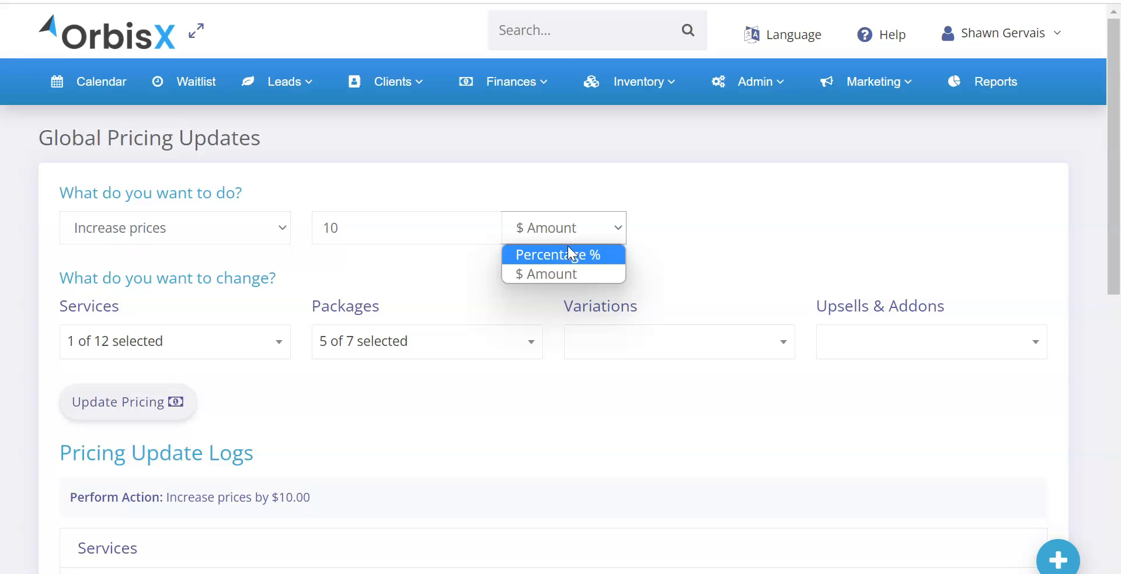
pyautogui.click(327, 274)
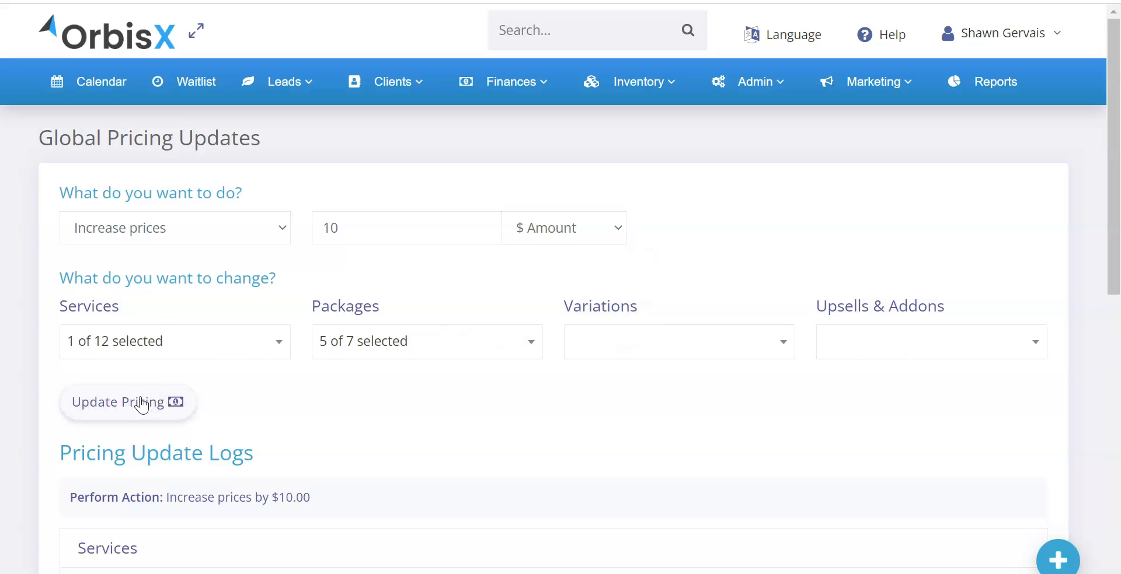
# Switch the action to Decrease prices, then run and confirm the pricing update for the selected service and packages
pyautogui.click(227, 219)
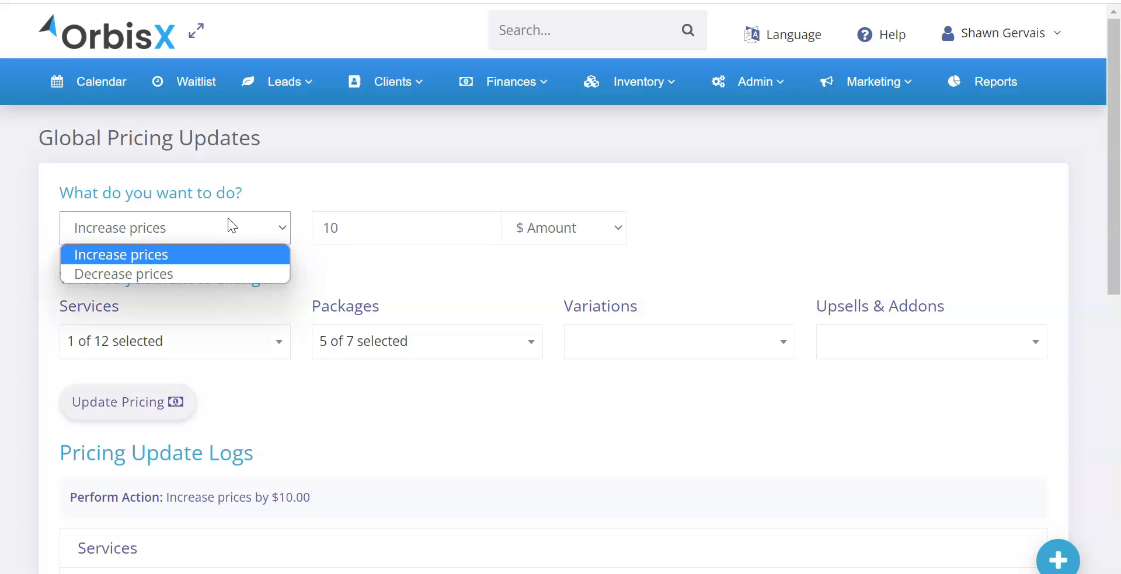
pyautogui.click(190, 274)
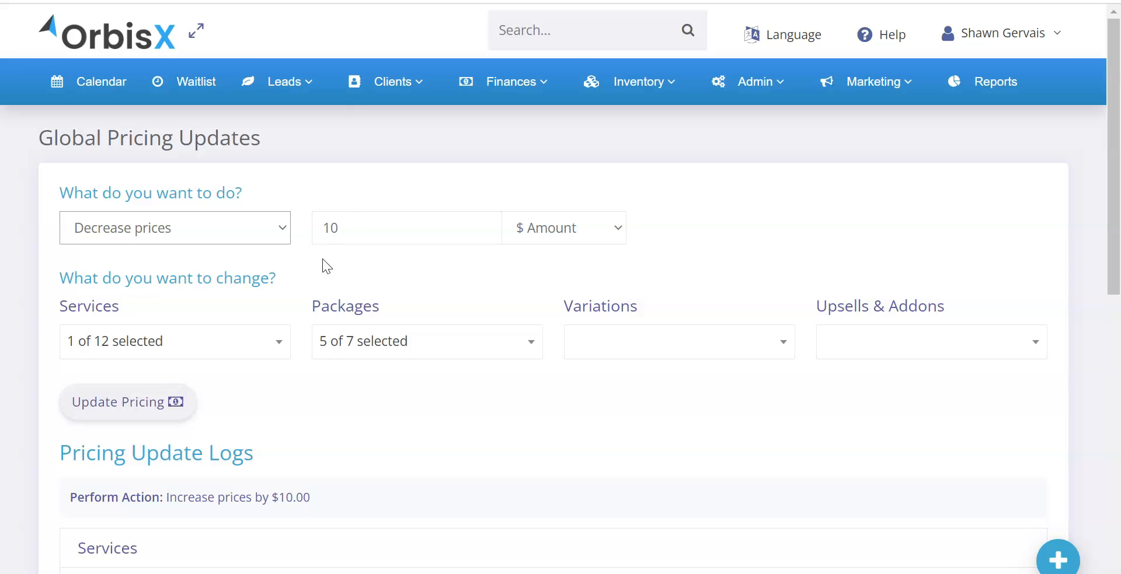
pyautogui.click(150, 410)
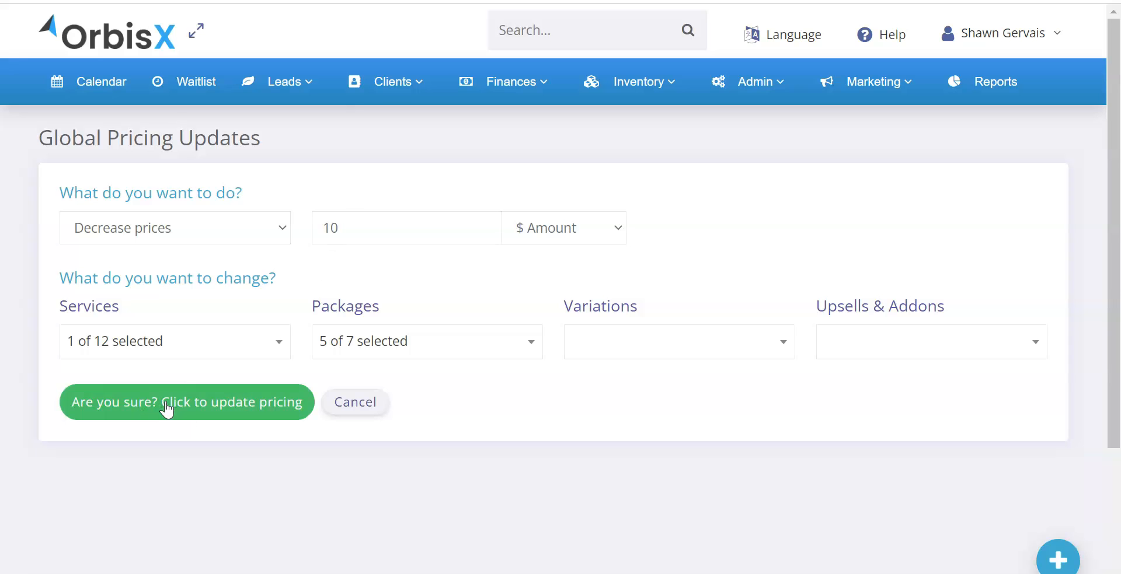
pyautogui.click(170, 409)
# Review the Pricing Update Logs for the decrease action and its Detailing service and Tinting package price changes
pyautogui.scroll(-5, 335, 325)
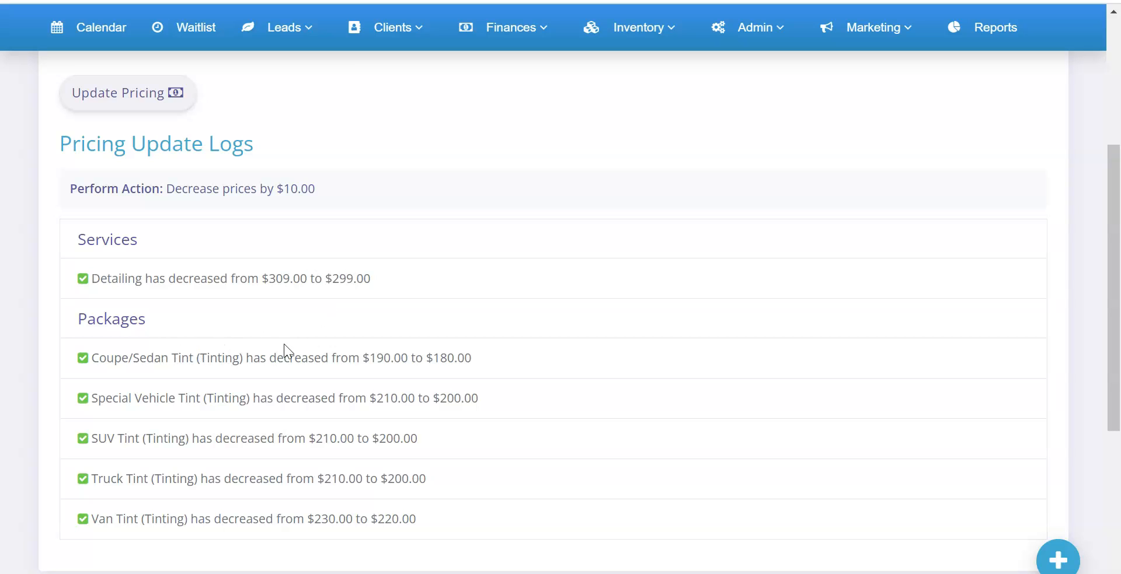
pyautogui.scroll(-1, 242, 512)
pyautogui.scroll(-2, 241, 512)
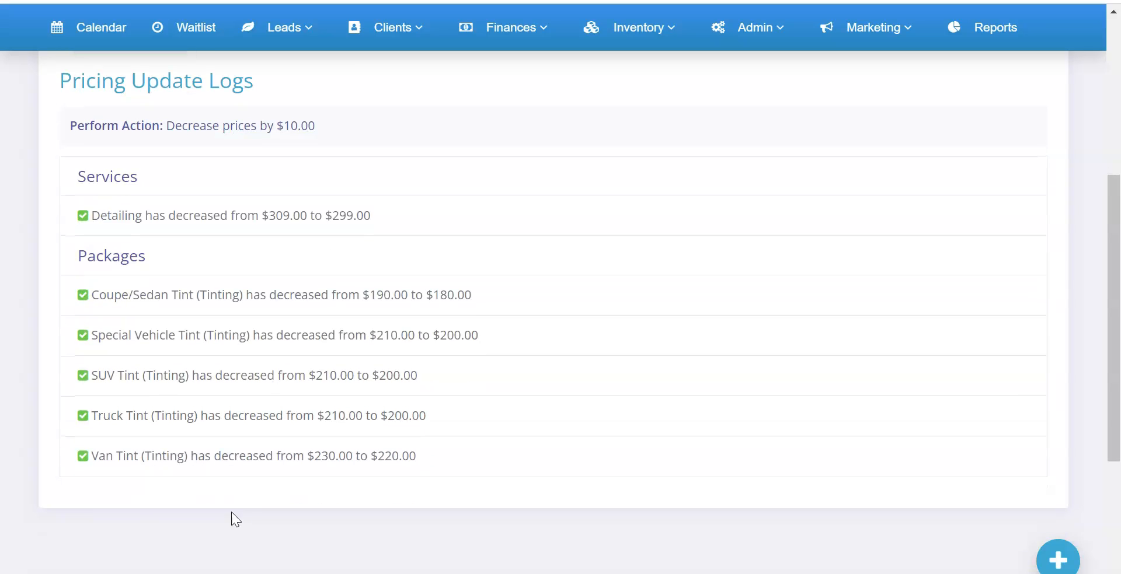
pyautogui.scroll(6, 198, 419)
pyautogui.scroll(-5, 197, 419)
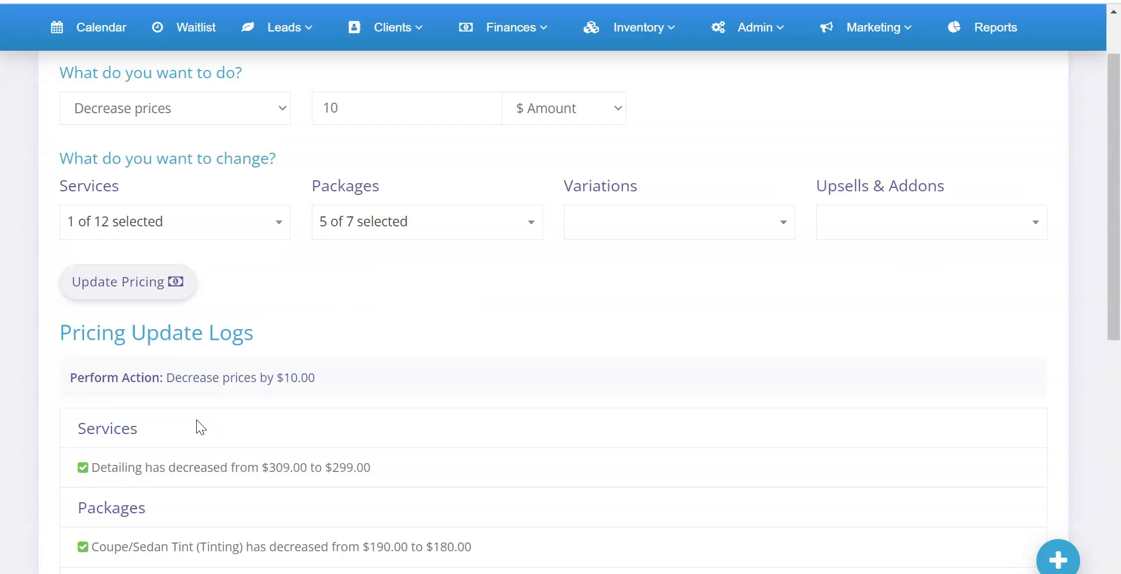
pyautogui.scroll(-2, 198, 419)
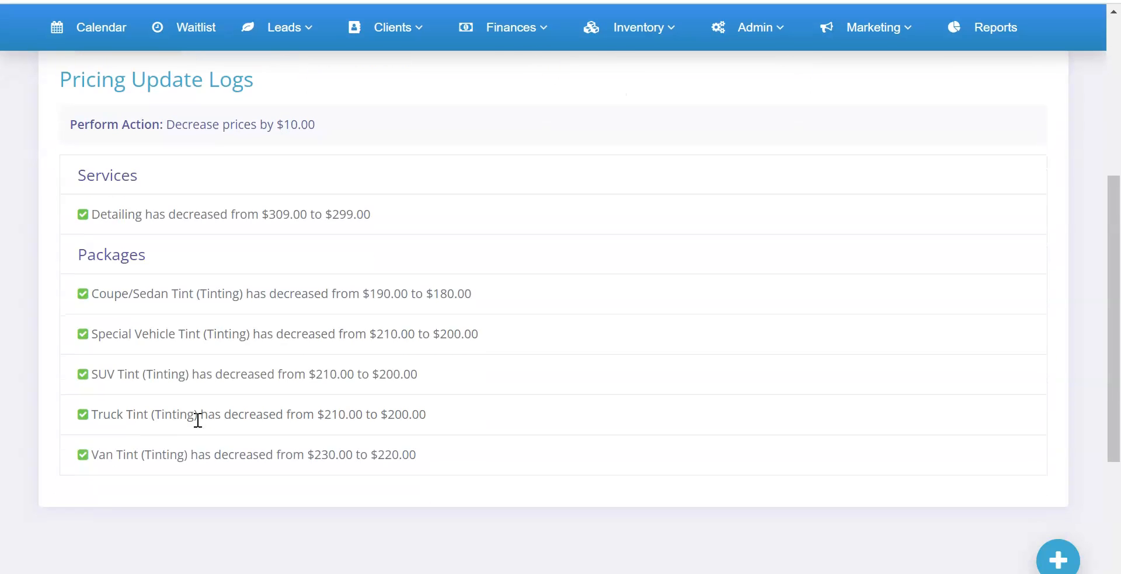
pyautogui.scroll(4, 198, 419)
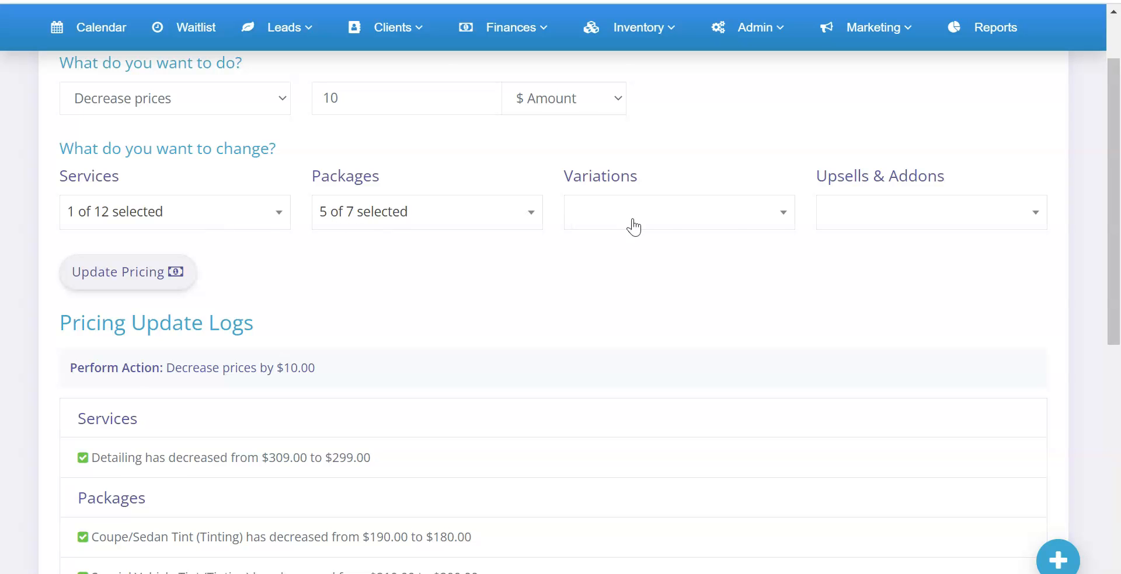
pyautogui.scroll(2, 530, 250)
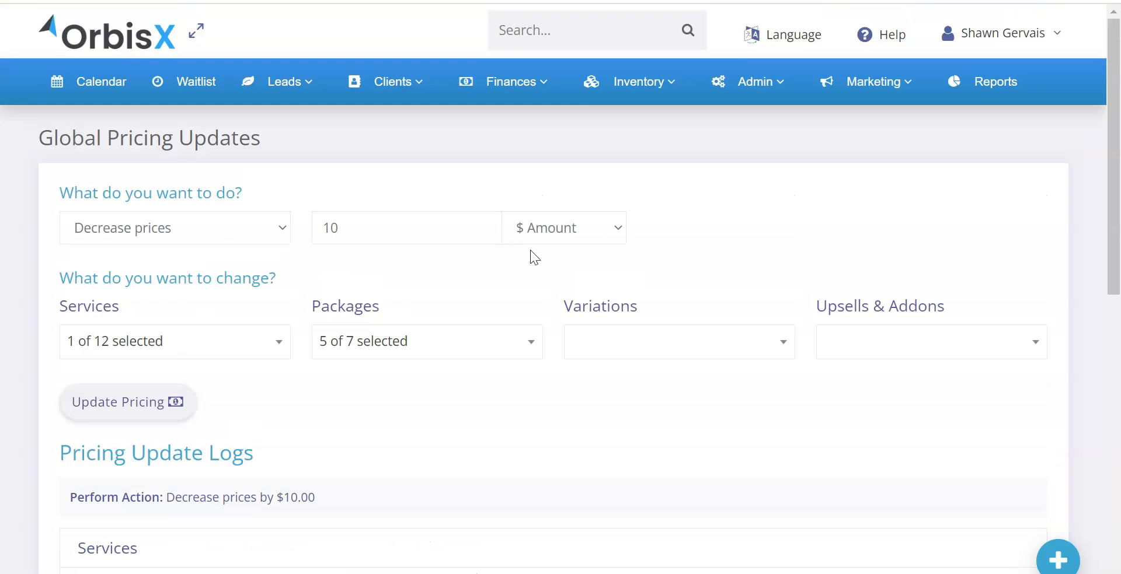
pyautogui.scroll(-3, 530, 251)
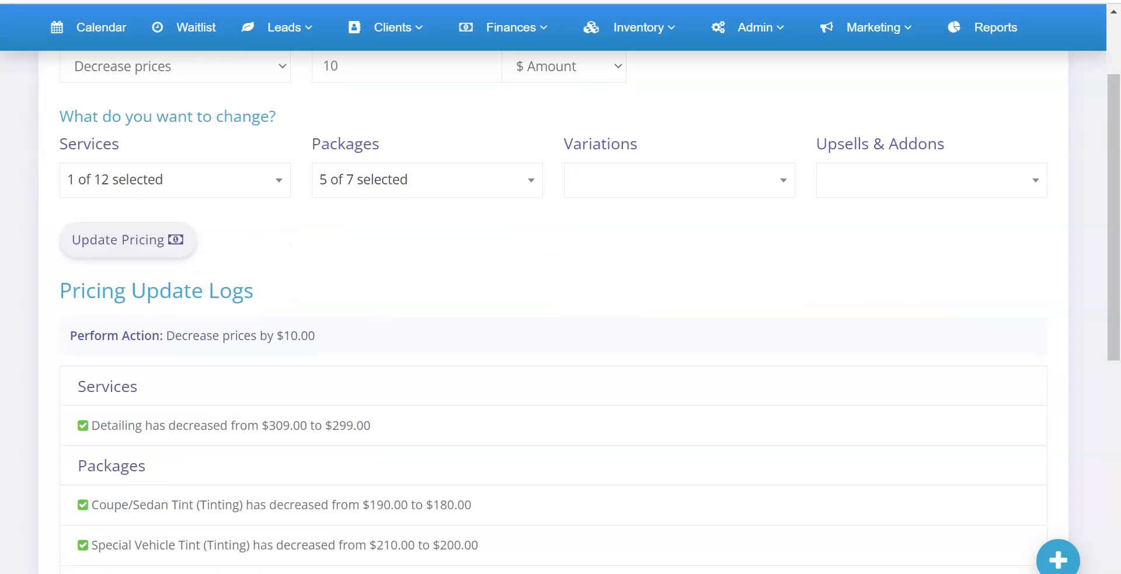